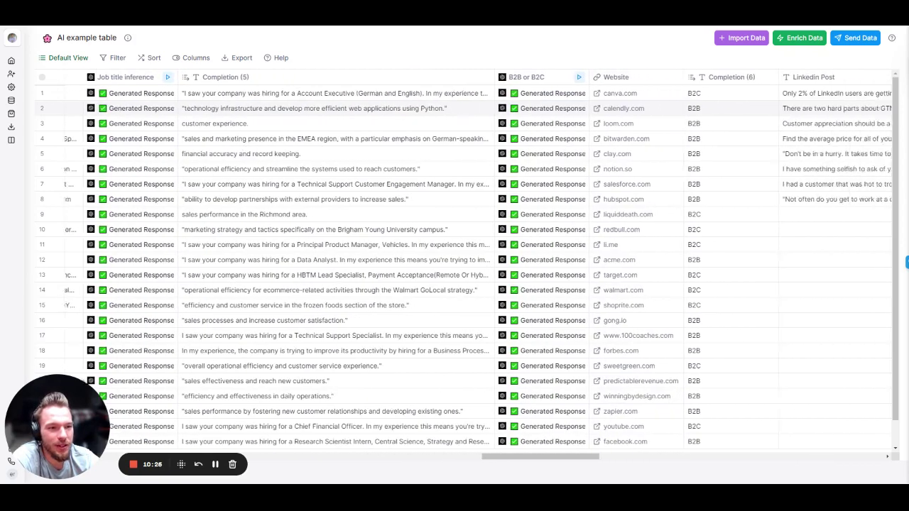
scroll(401, 159, "right", 5)
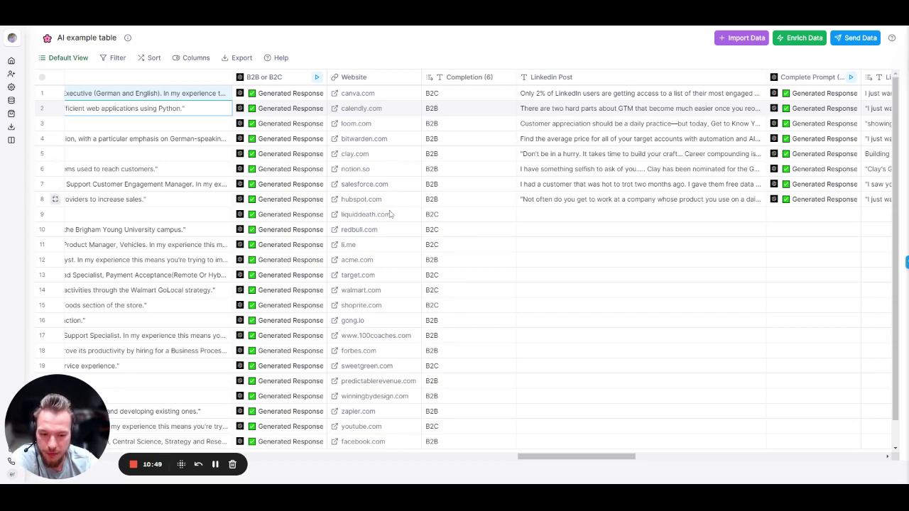
Scroll across and through the AI example table to view the B2B or B2C results.
scroll(390, 303, "down", 1)
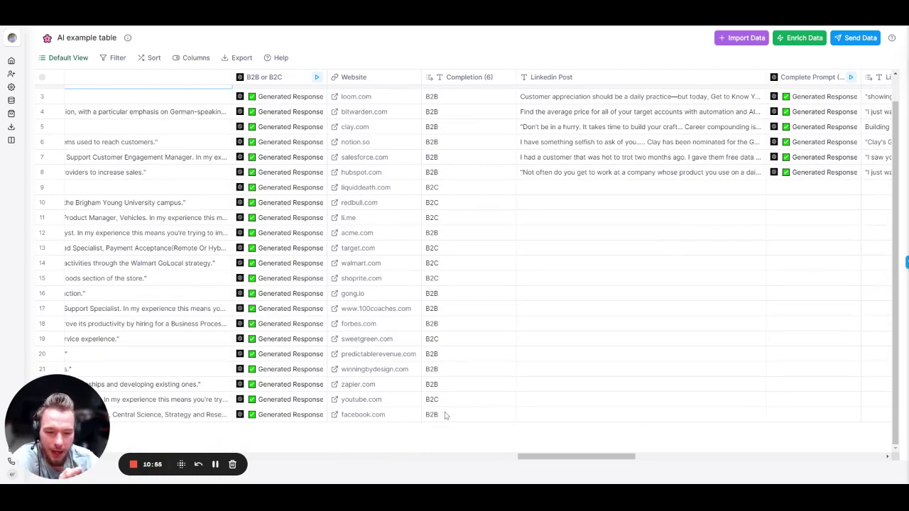
scroll(334, 253, "up", 2)
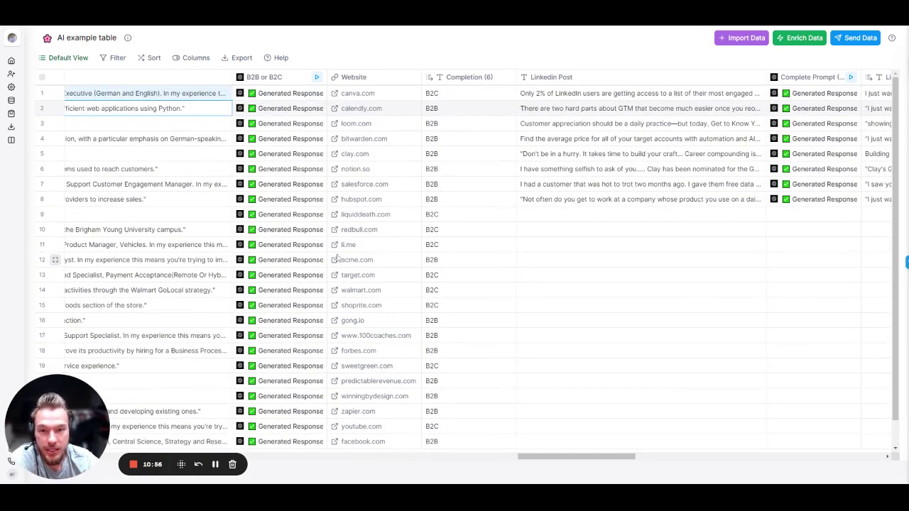
Review the B2B or B2C column's prompt settings, then close the panel.
left_click(278, 78)
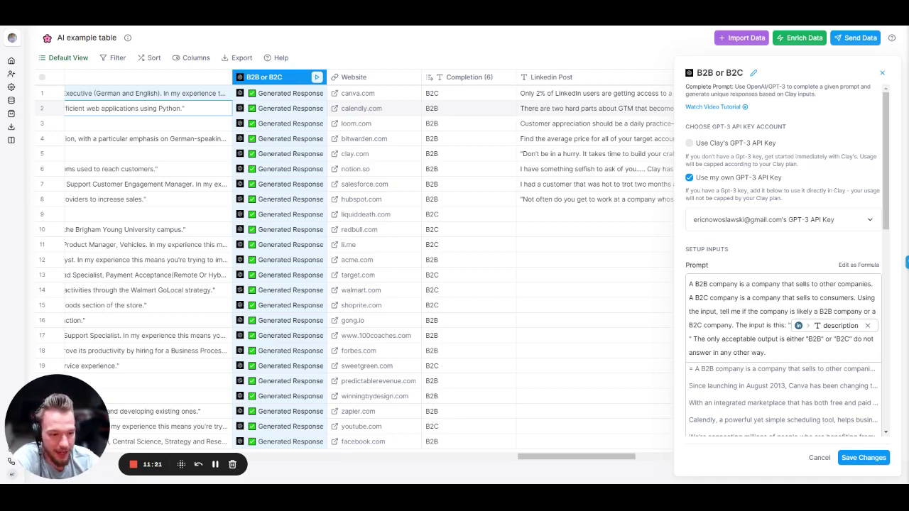
left_click(819, 457)
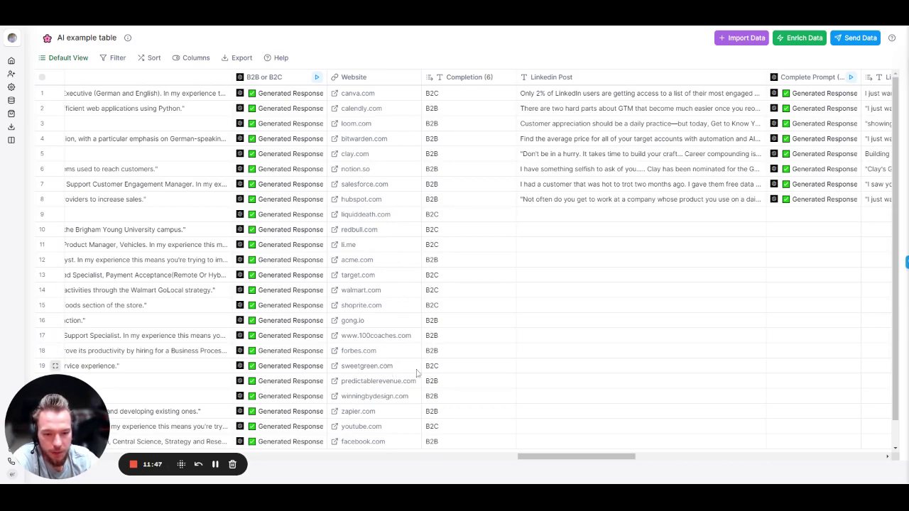
Scroll down the table and back up to review the filled rows.
scroll(417, 373, "down", 1)
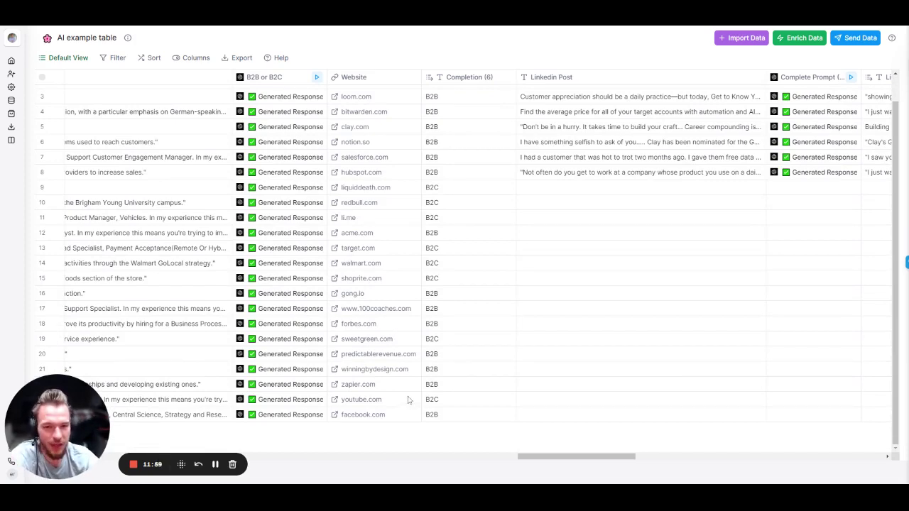
scroll(472, 319, "up", 2)
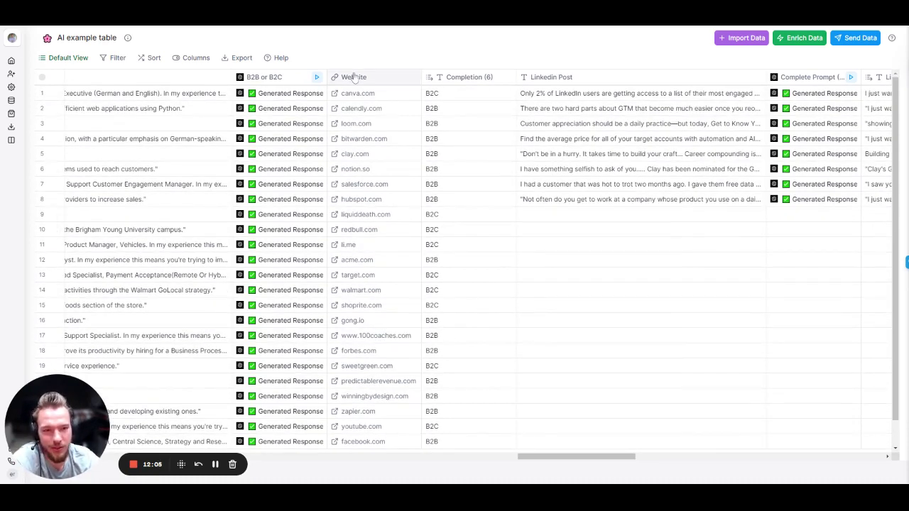
Move Website after Linkedin Post, select the filled LinkedIn Post cells, and open the Complete Prompt menu.
left_click_drag(353, 76, 673, 91)
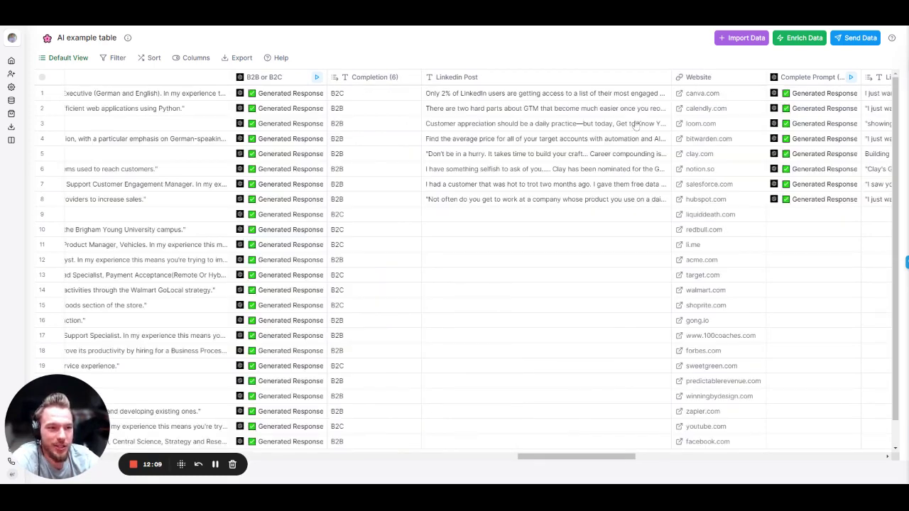
left_click_drag(550, 460, 582, 458)
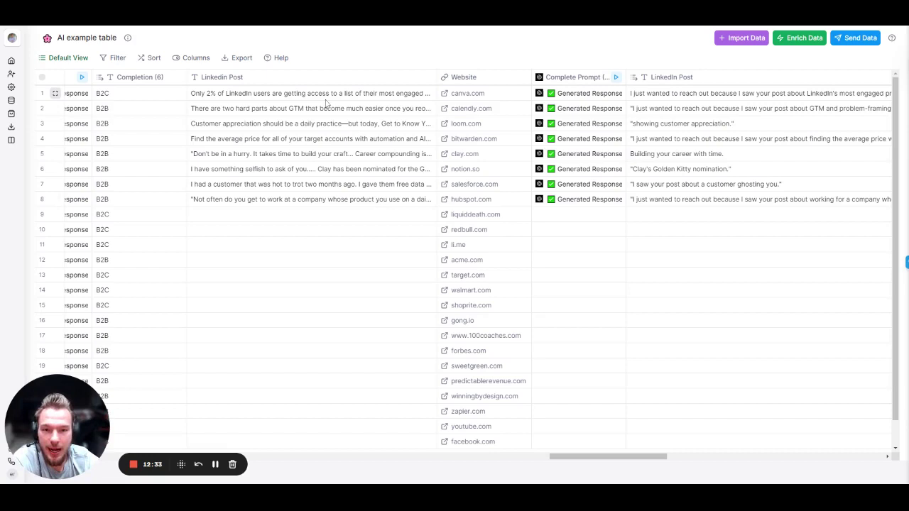
left_click_drag(327, 97, 317, 205)
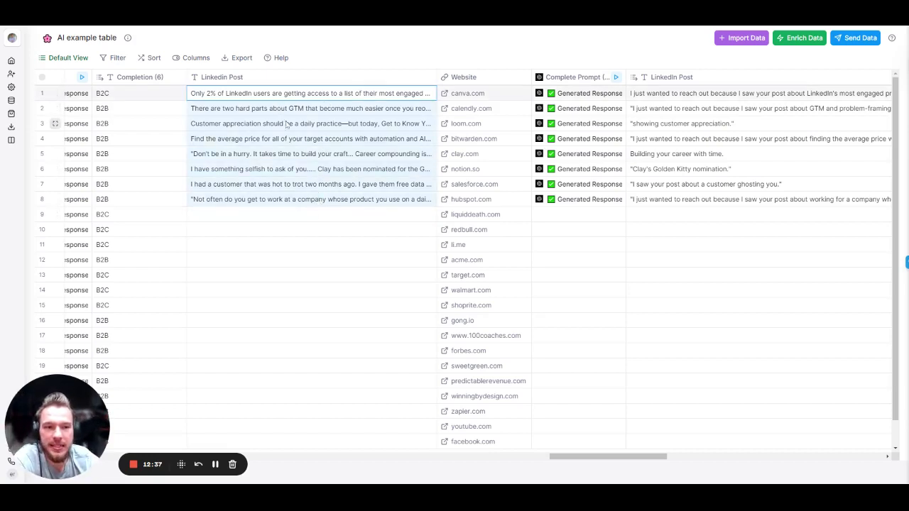
scroll(294, 148, "right", 3)
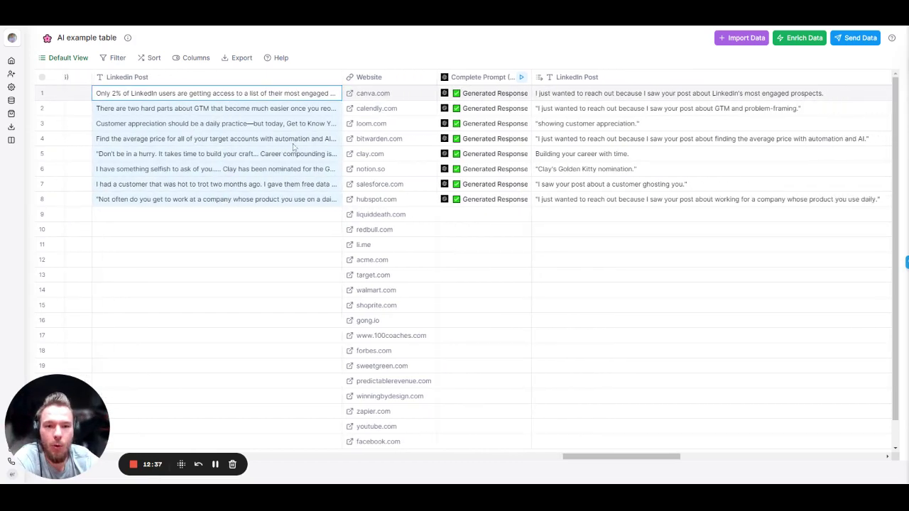
left_click(471, 78)
Open the Complete Prompt (3) column's settings to save its LinkedIn-reply prompt.
left_click(572, 113)
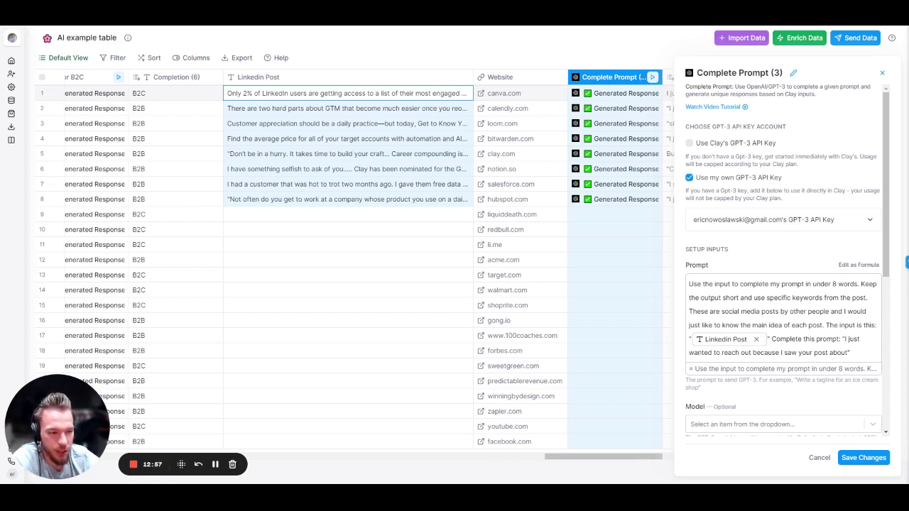
left_click(862, 457)
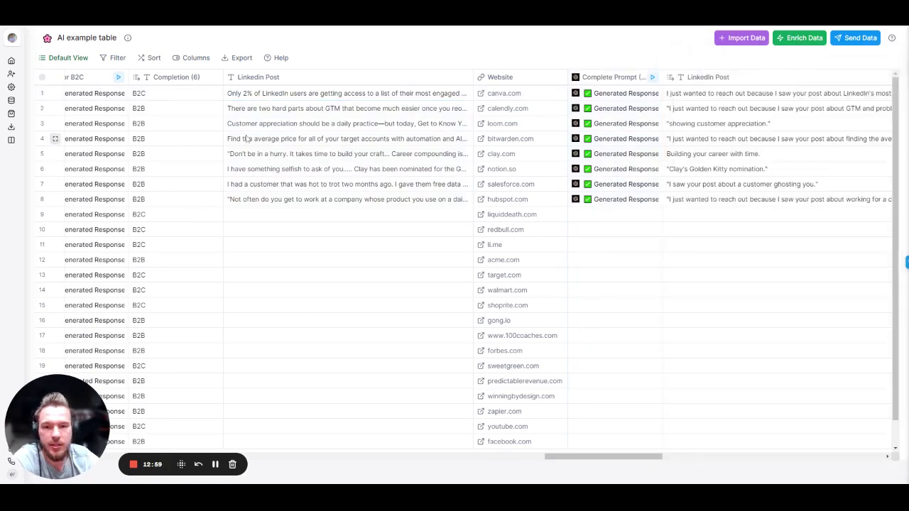
double_click(256, 95)
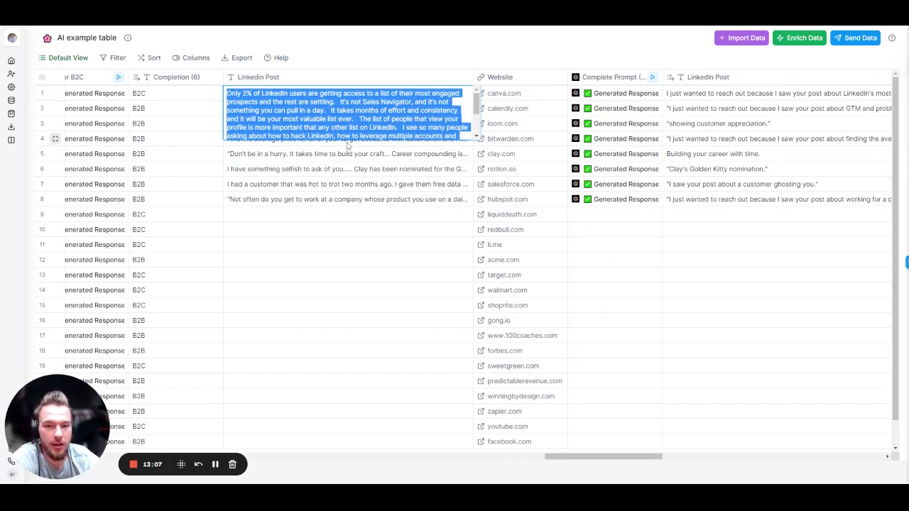
left_click(352, 176)
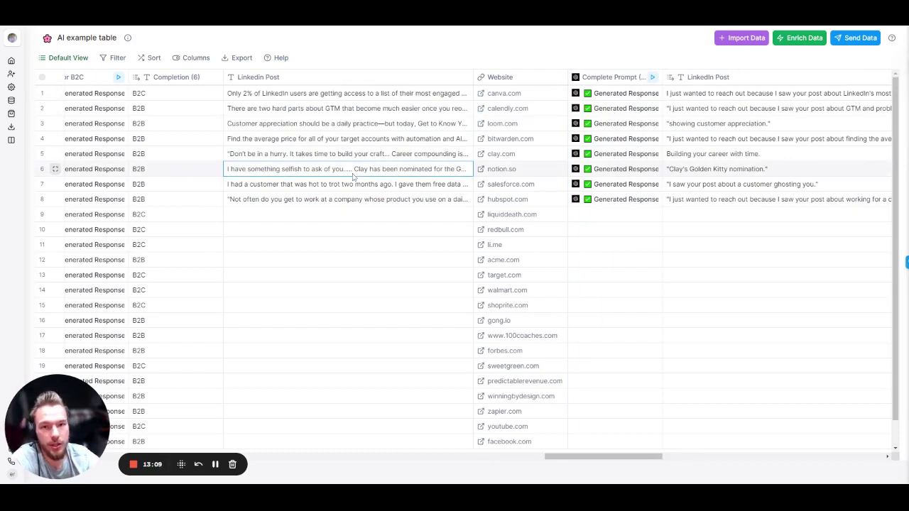
scroll(554, 107, "right", 4)
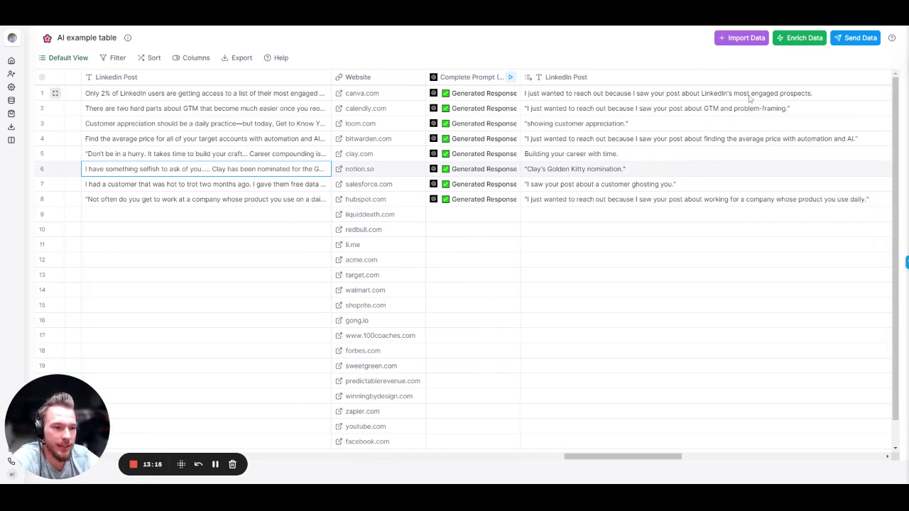
double_click(225, 110)
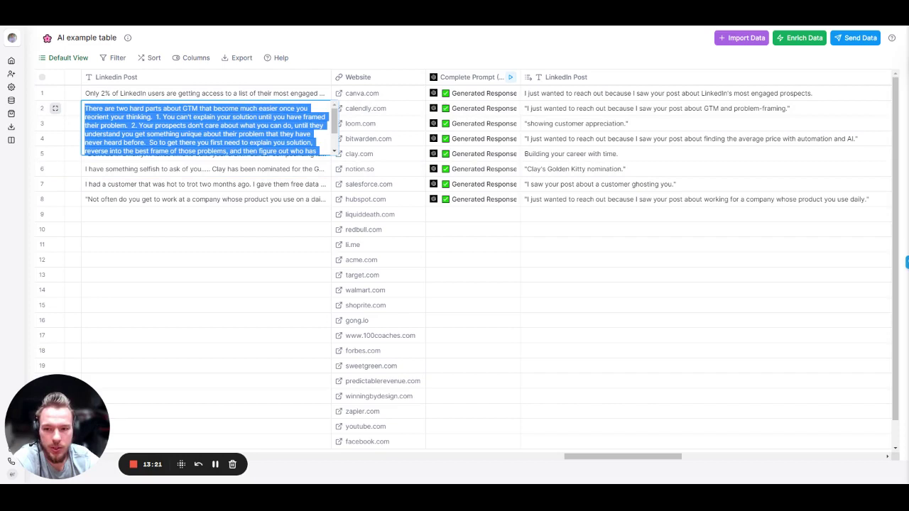
left_click(587, 120)
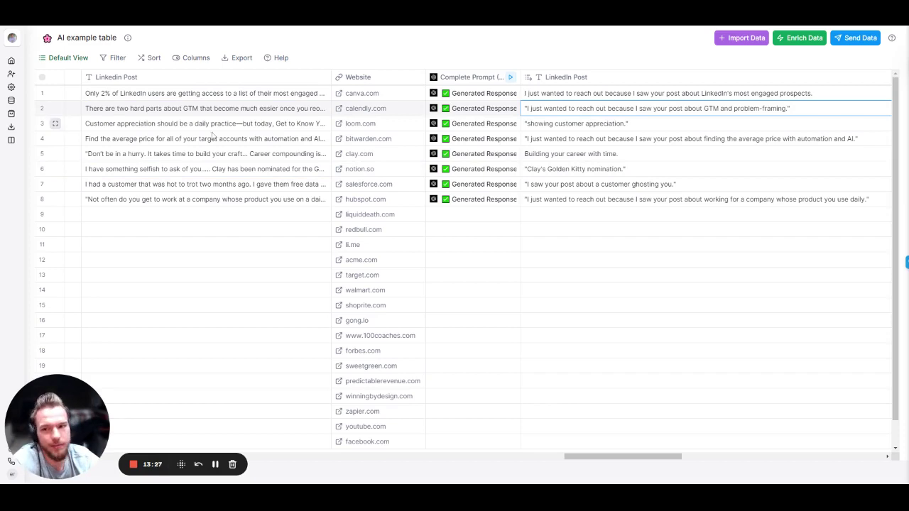
double_click(150, 127)
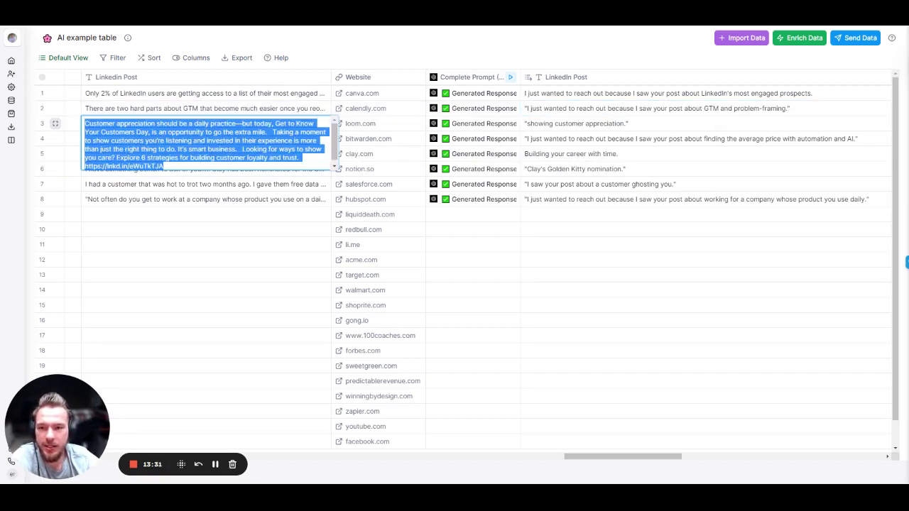
left_click(256, 247)
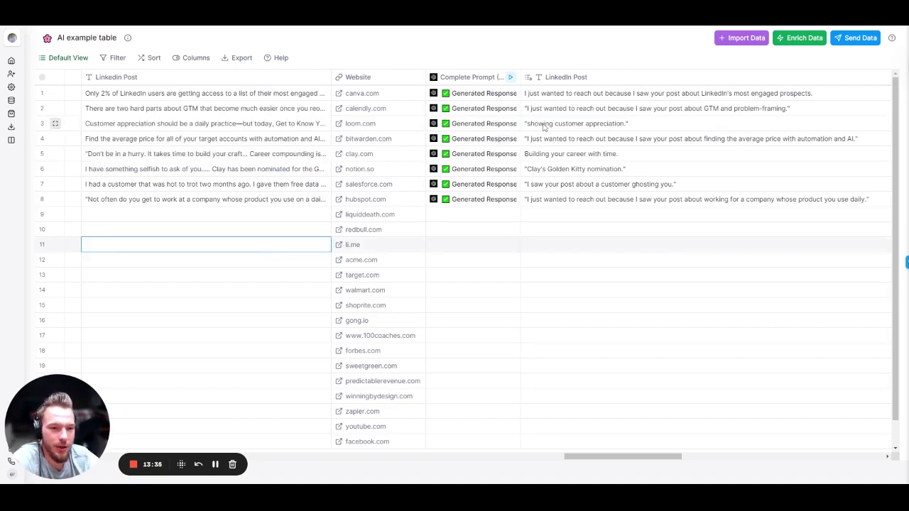
double_click(184, 126)
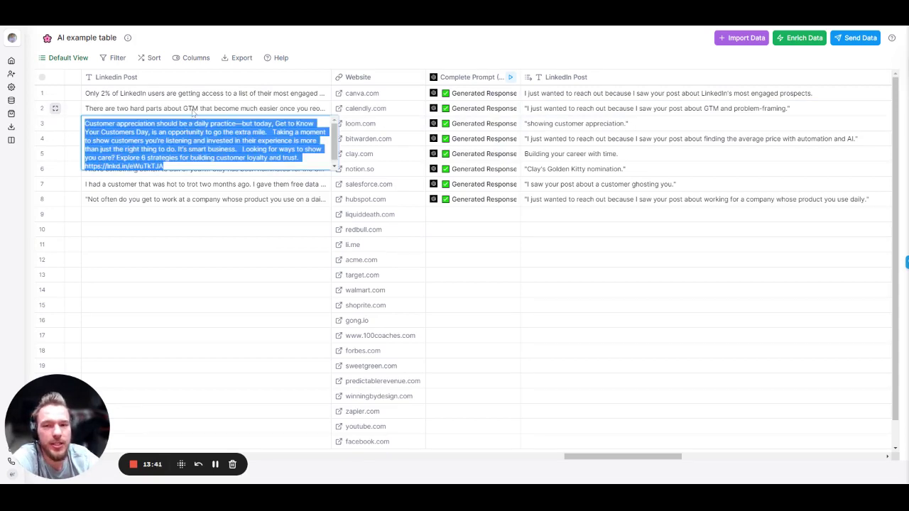
left_click(192, 111)
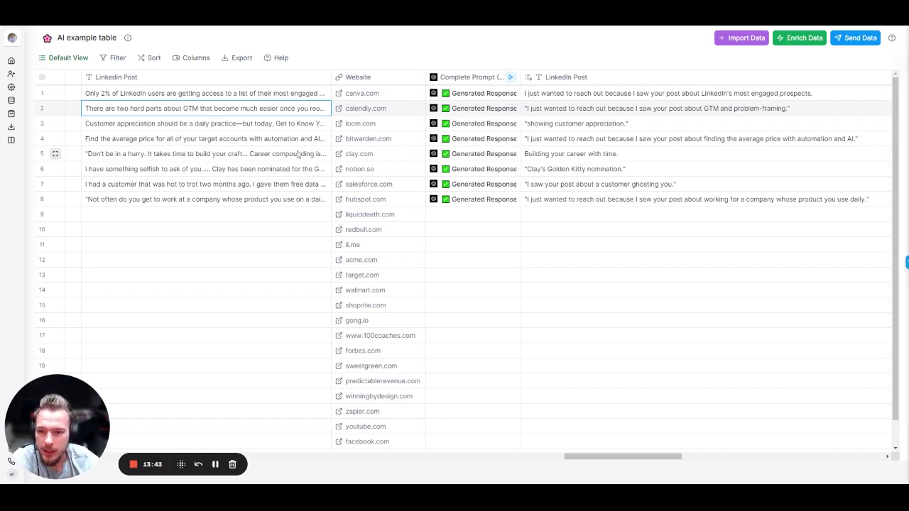
double_click(144, 157)
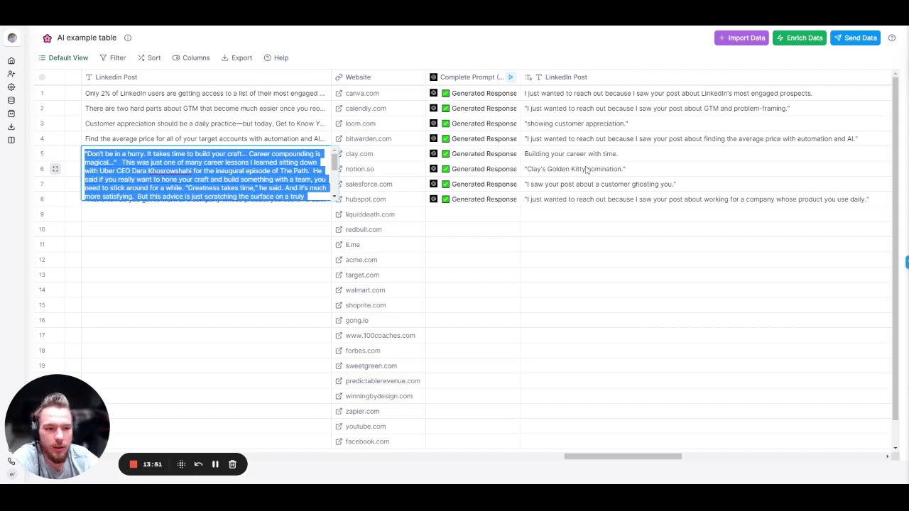
left_click(230, 247)
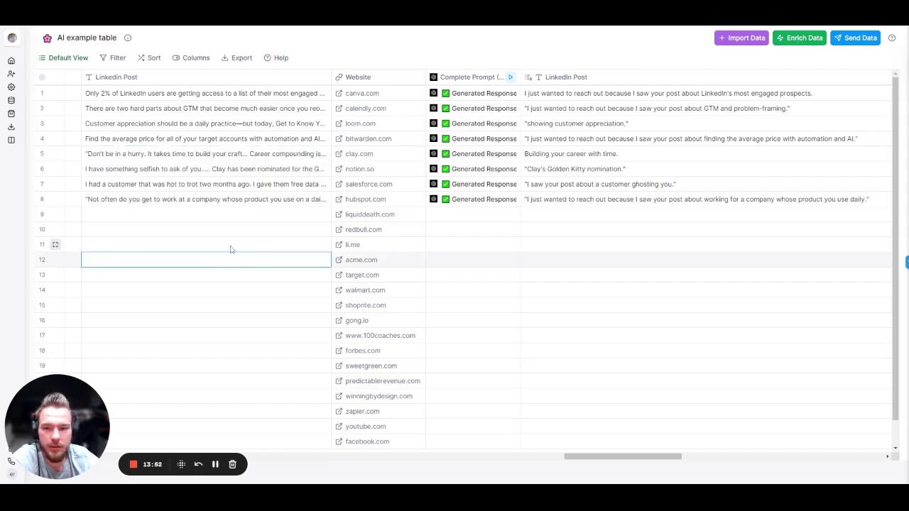
double_click(149, 171)
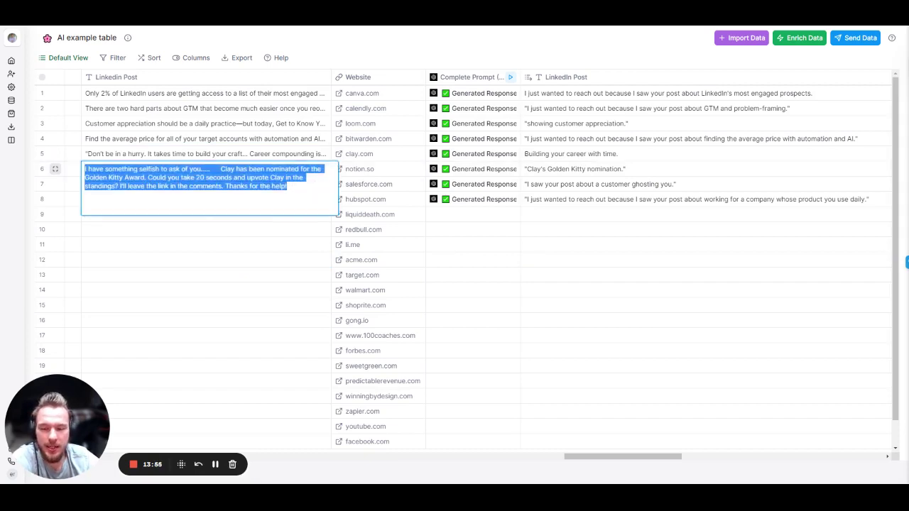
left_click(206, 243)
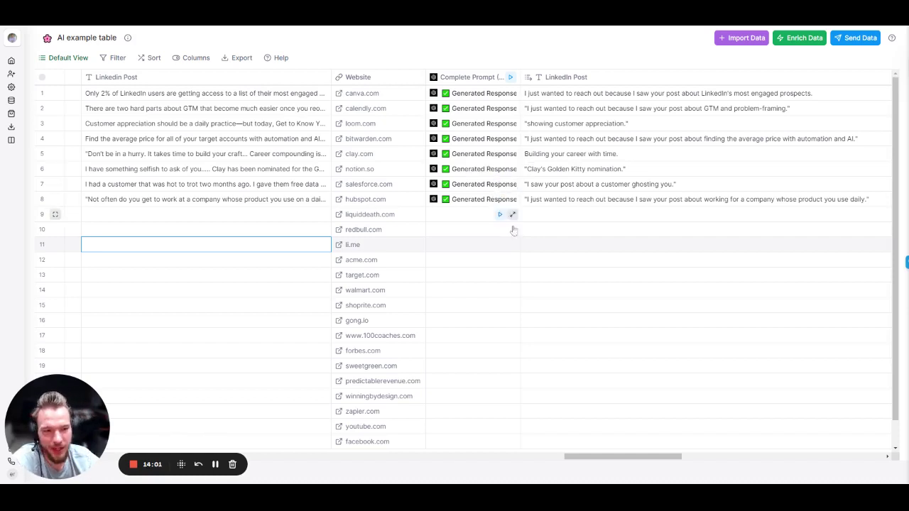
Move the Website column next to 'Titles to be cleaned' and scroll across the columns.
left_click_drag(358, 77, 633, 152)
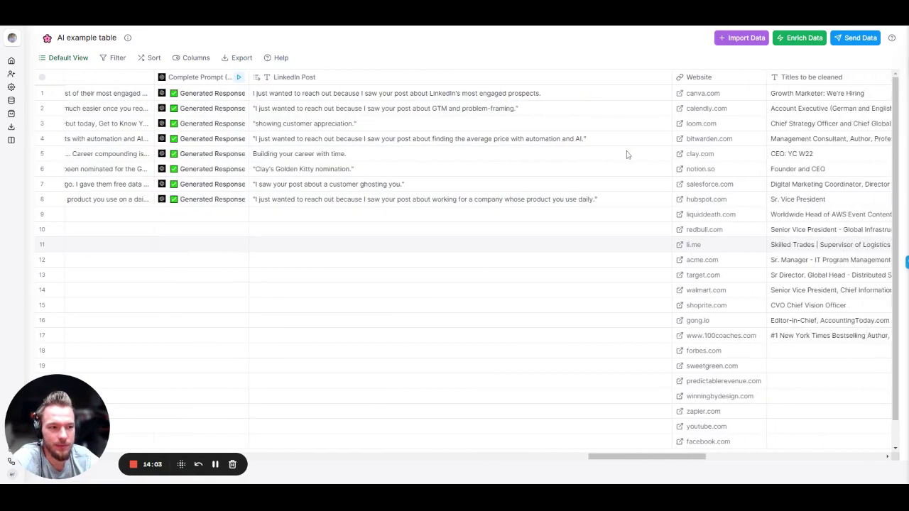
scroll(627, 154, "right", 10)
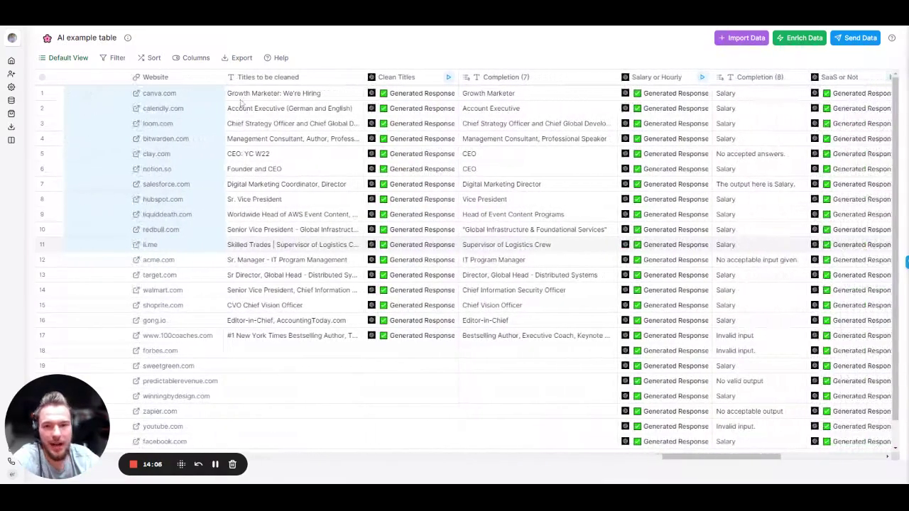
scroll(241, 102, "right", 10)
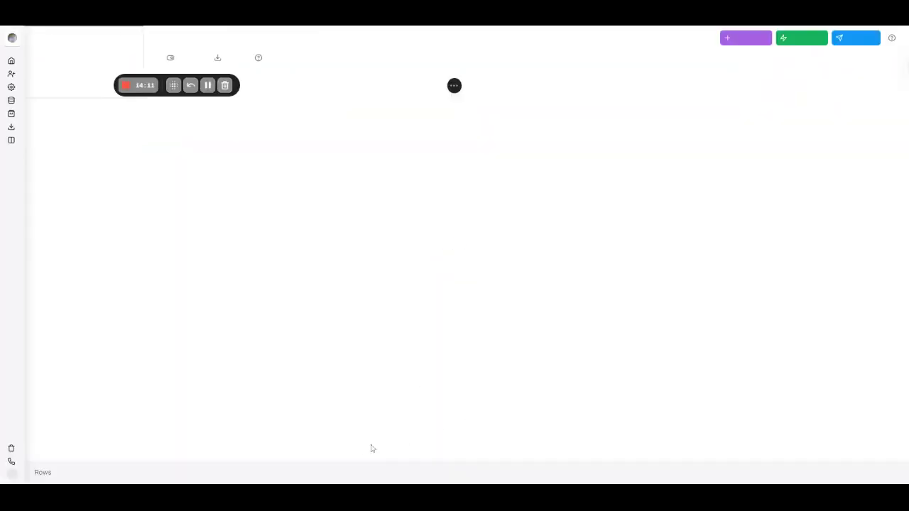
scroll(306, 455, "right", 20)
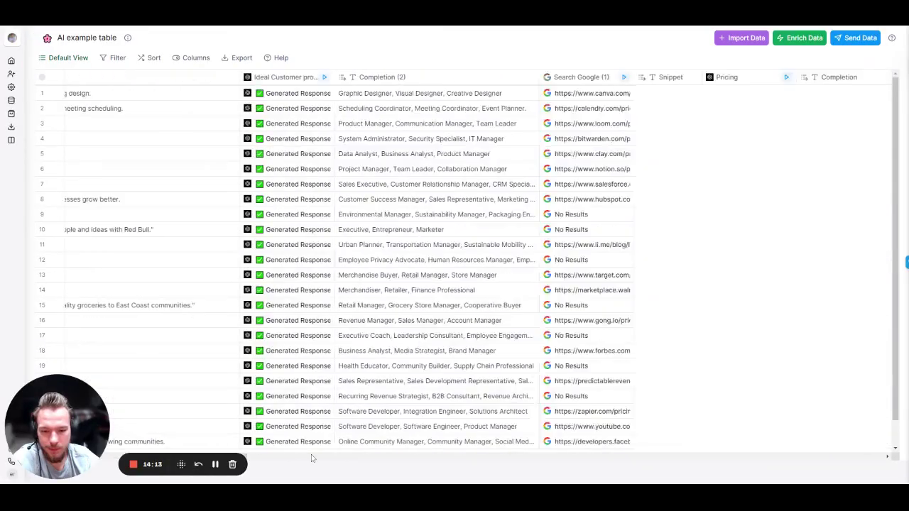
left_click_drag(311, 458, 726, 453)
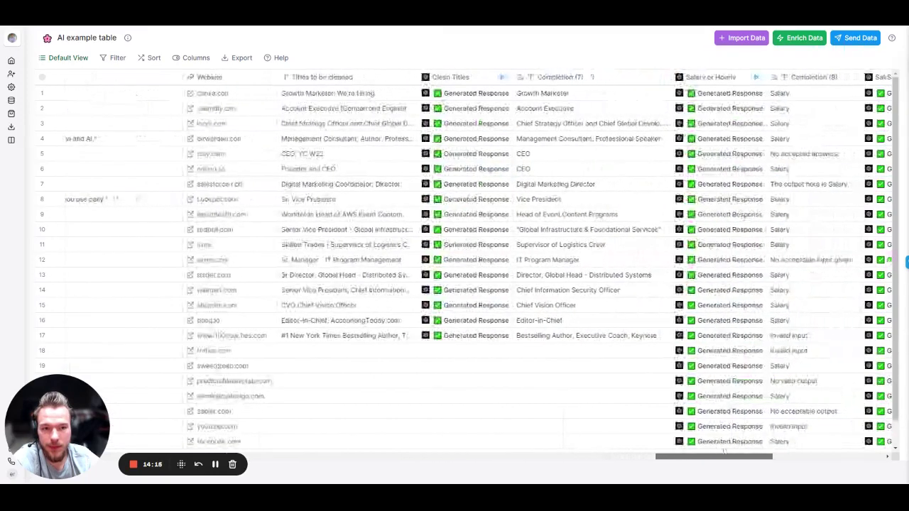
Inspect row 1's original job title and open the Clean Titles column menu.
left_click(346, 95)
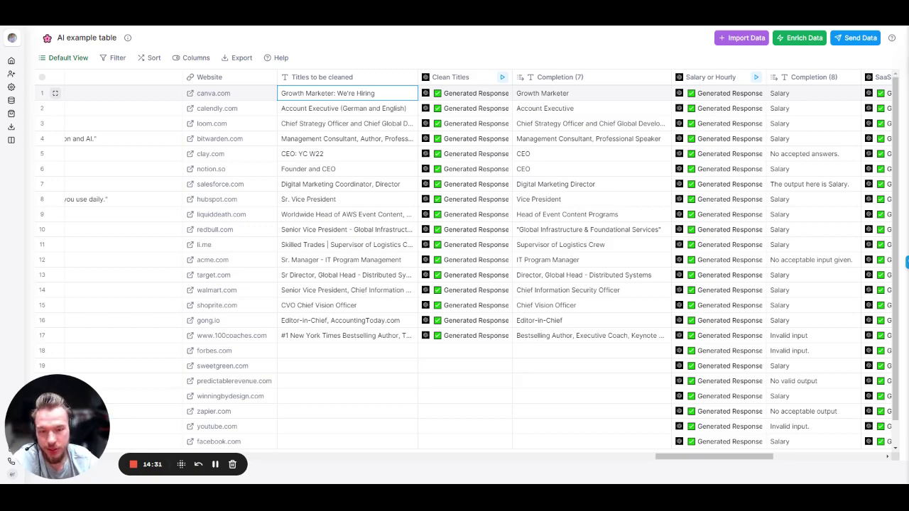
scroll(371, 81, "right", 3)
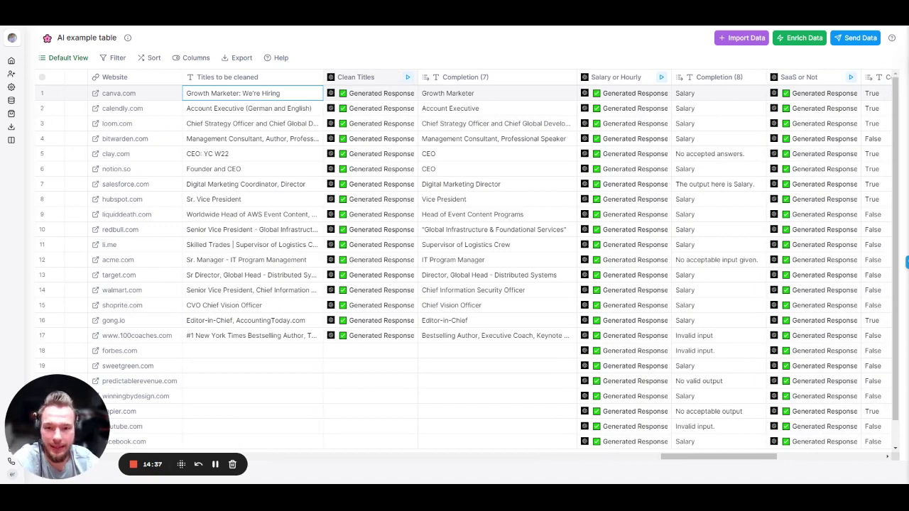
left_click(371, 80)
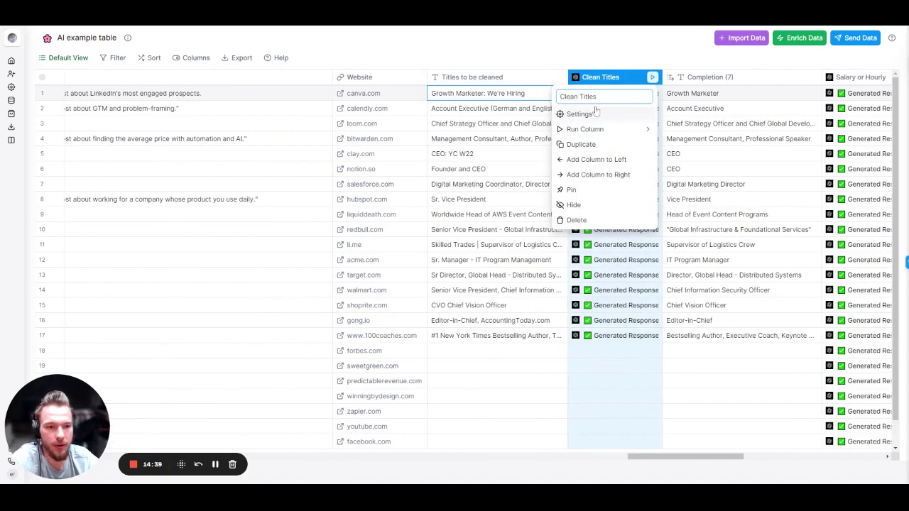
Review the Clean Titles GPT-3 prompt and model fields, then cancel without changes.
left_click(578, 114)
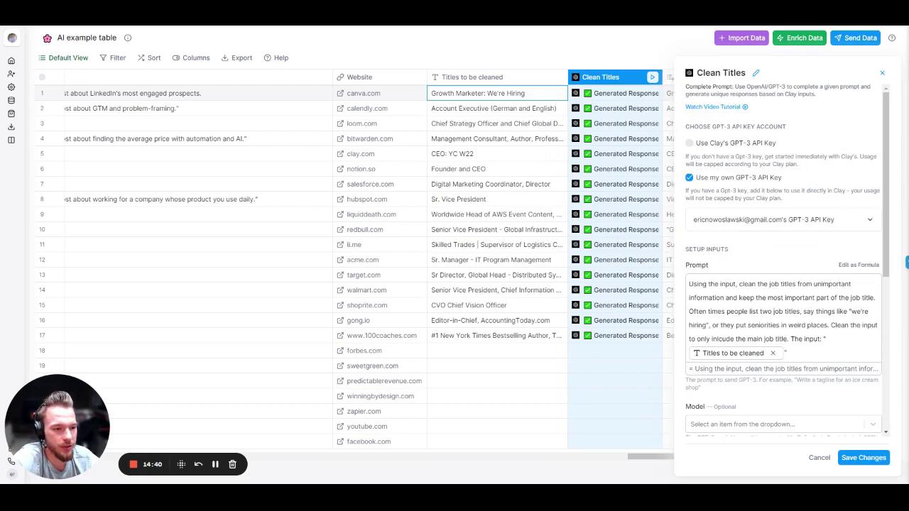
scroll(781, 284, "down", 2)
scroll(781, 284, "down", 1)
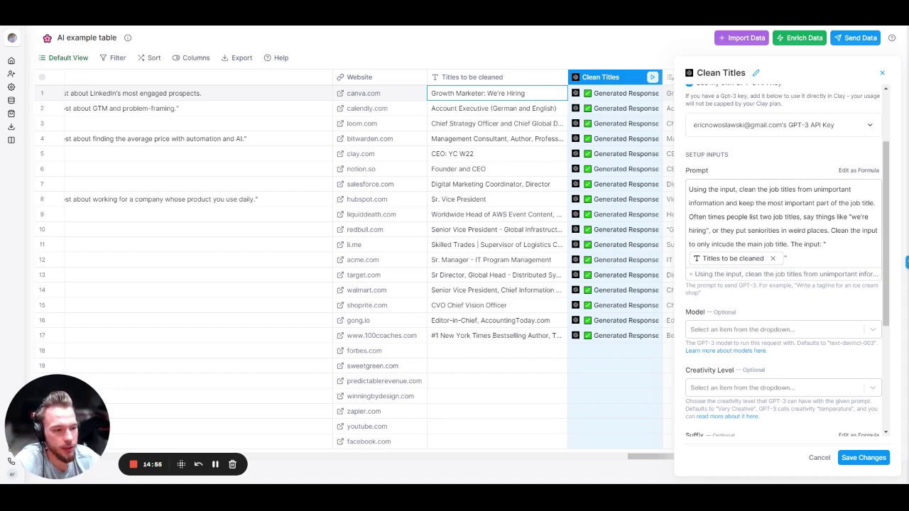
left_click(819, 457)
scroll(275, 91, "right", 5)
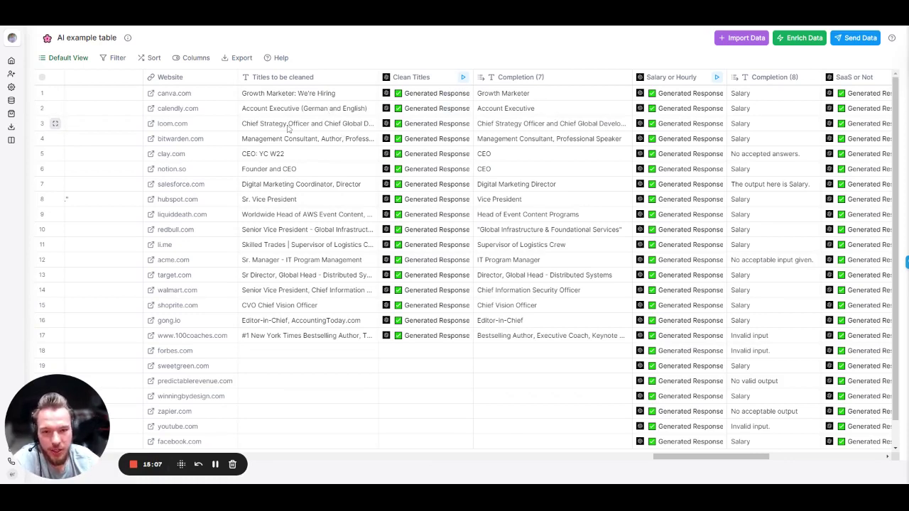
Compare row 3's cleaned title and row 4's original title, then move Website after Completion (7).
double_click(547, 126)
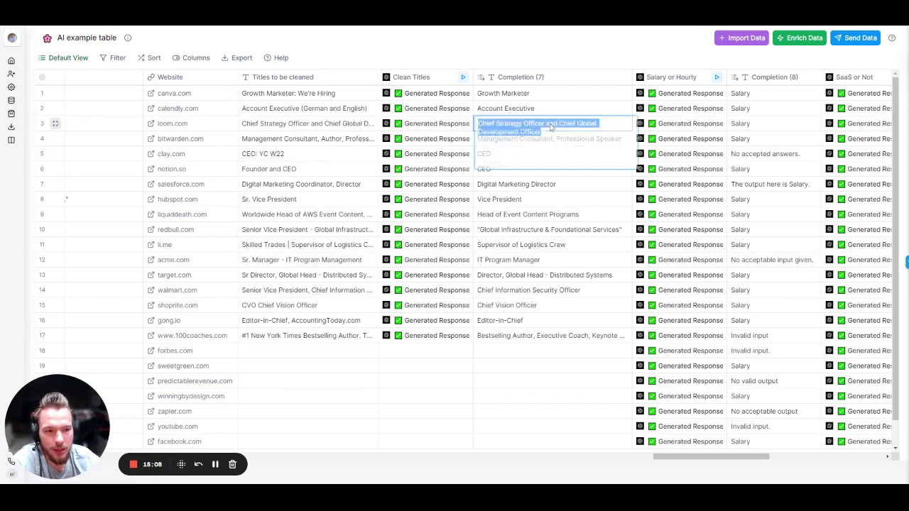
left_click(547, 229)
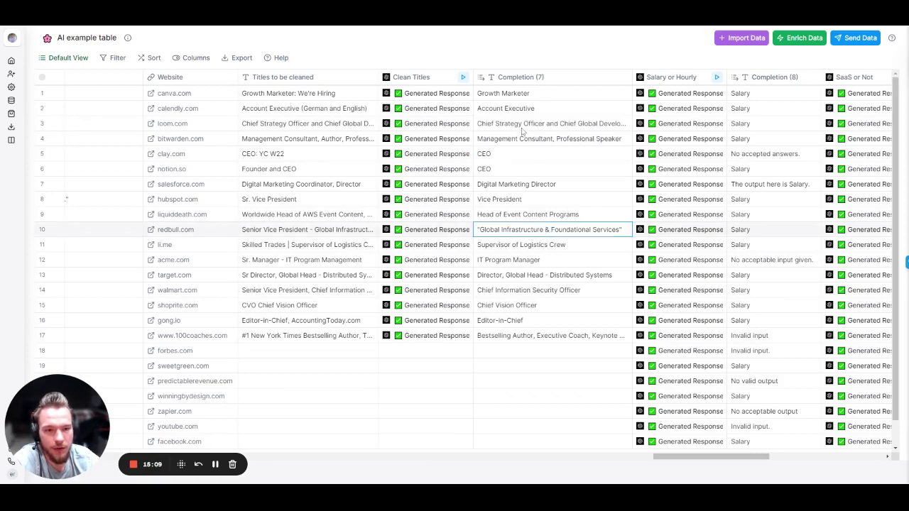
double_click(325, 140)
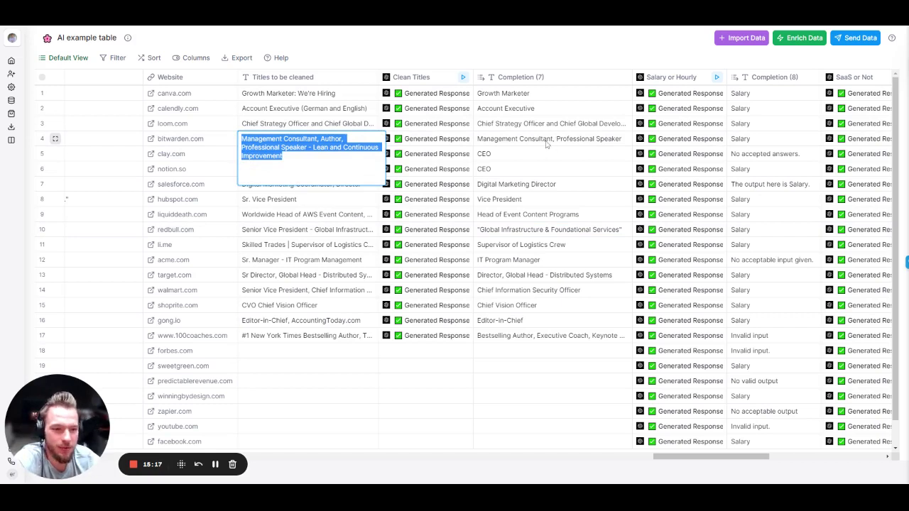
left_click(532, 157)
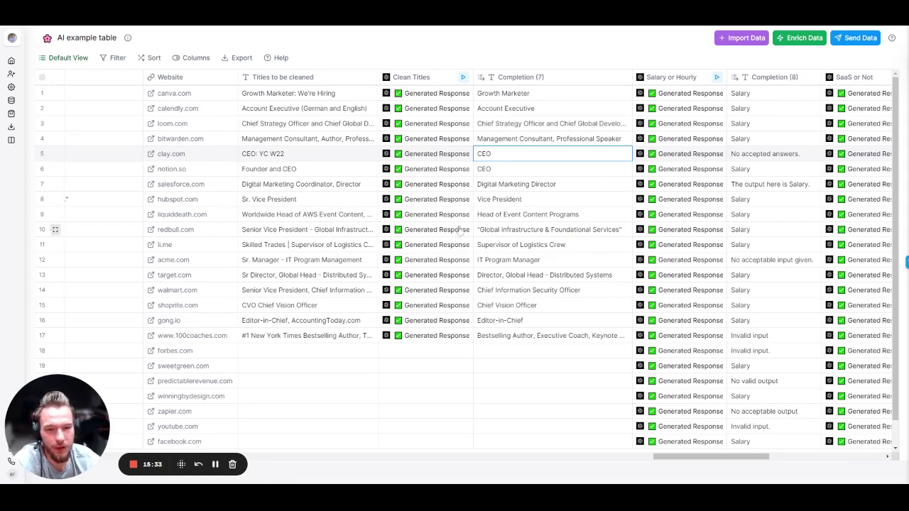
left_click_drag(183, 81, 596, 88)
Place the Website column between Completion (8) and SaaS or Not.
scroll(497, 291, "right", 5)
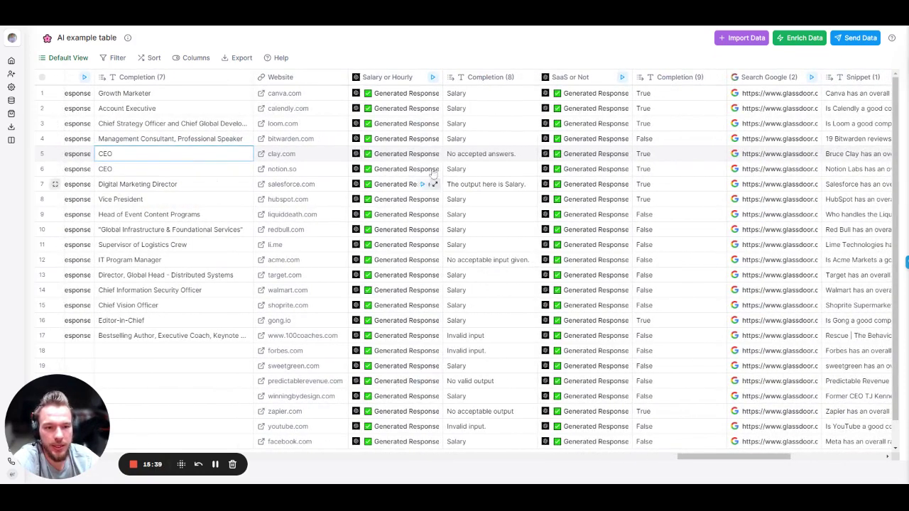
scroll(419, 178, "right", 3)
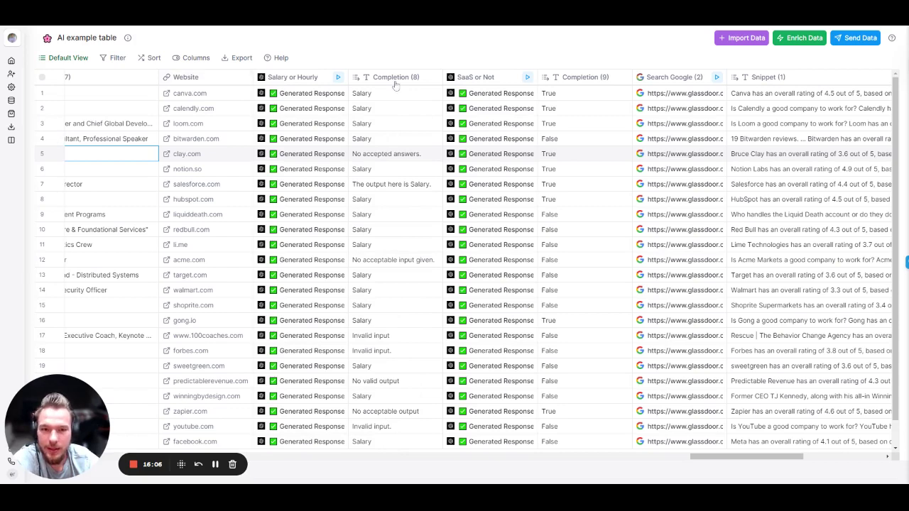
left_click_drag(186, 77, 398, 77)
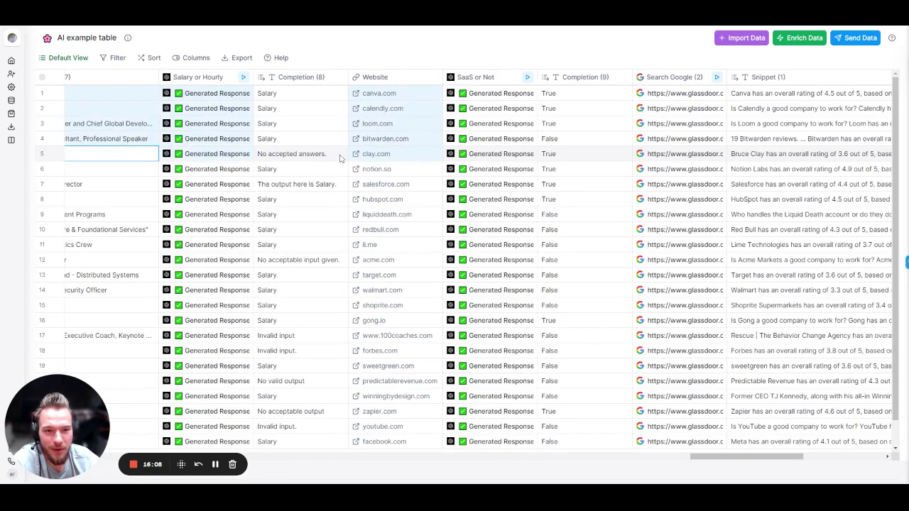
scroll(388, 154, "right", 3)
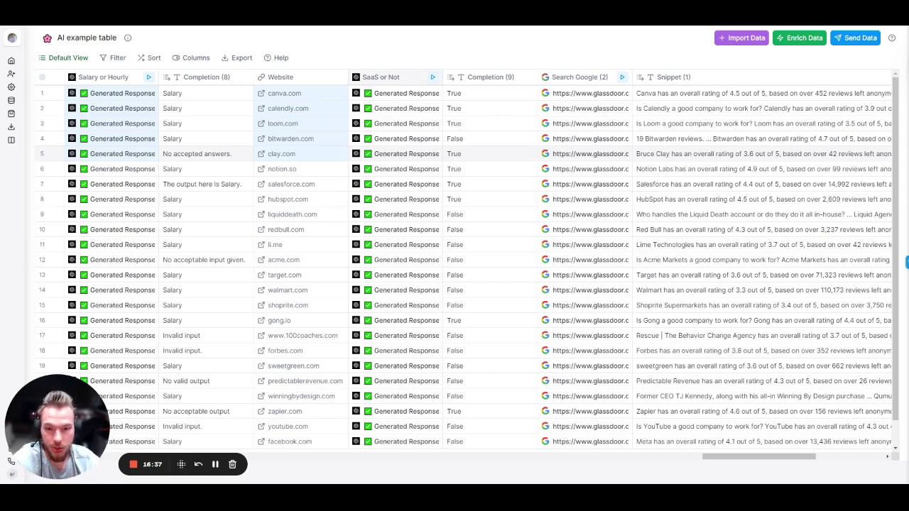
Open the SaaS or Not column's settings and start editing its prompt text.
left_click(384, 79)
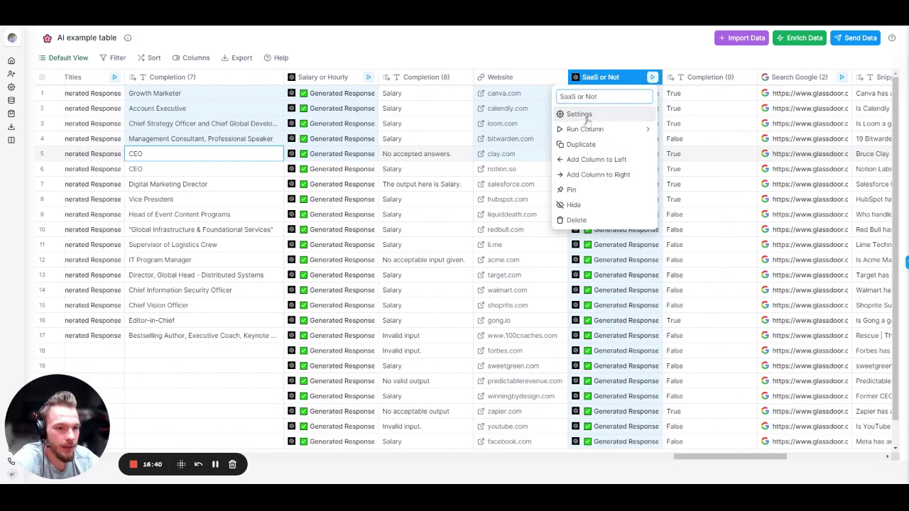
left_click(579, 113)
scroll(781, 284, "down", 2)
scroll(781, 284, "down", 2)
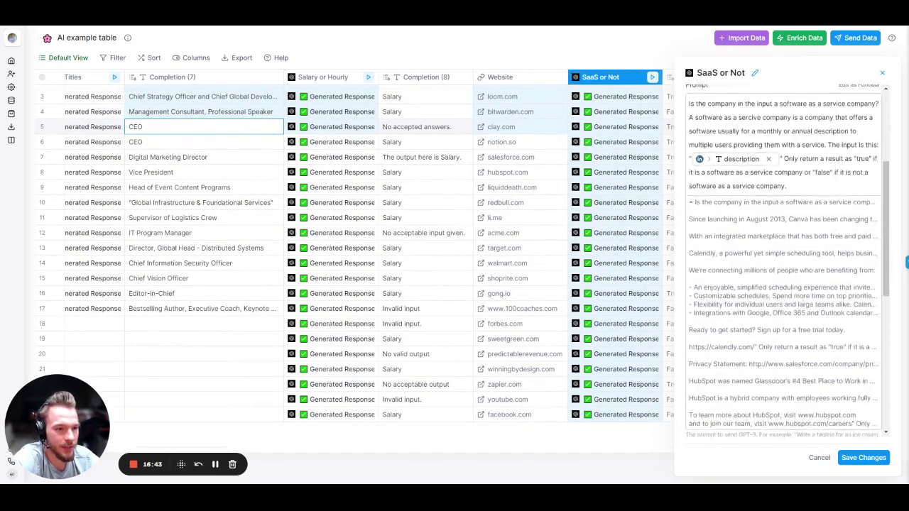
left_click(743, 198)
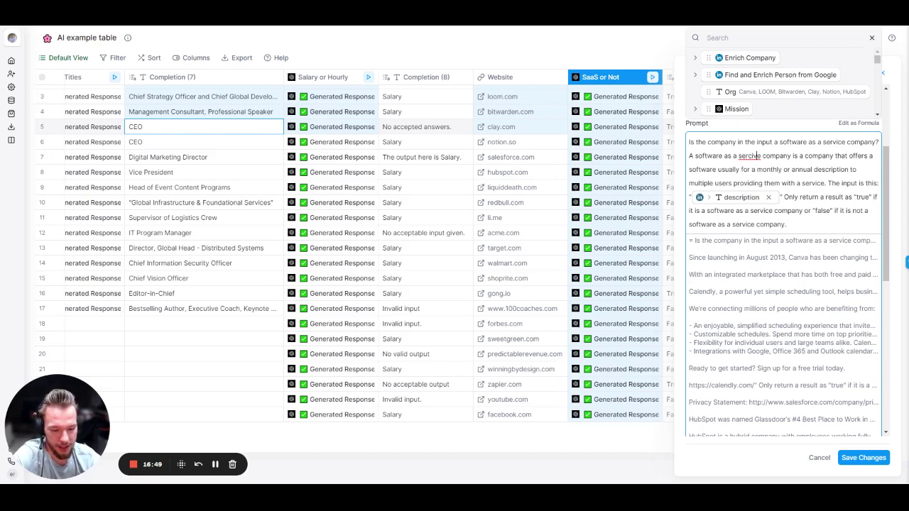
Correct 'sercive' to 'service' and 'description' to 'subscription', then save the prompt.
key("BackSpace")
key("BackSpace")
key("BackSpace")
key("BackSpace")
type("vic")
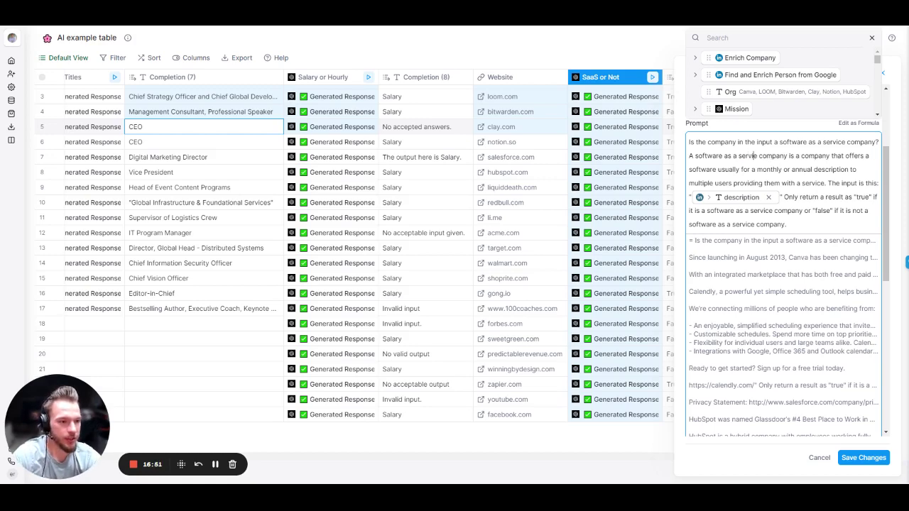
type("e")
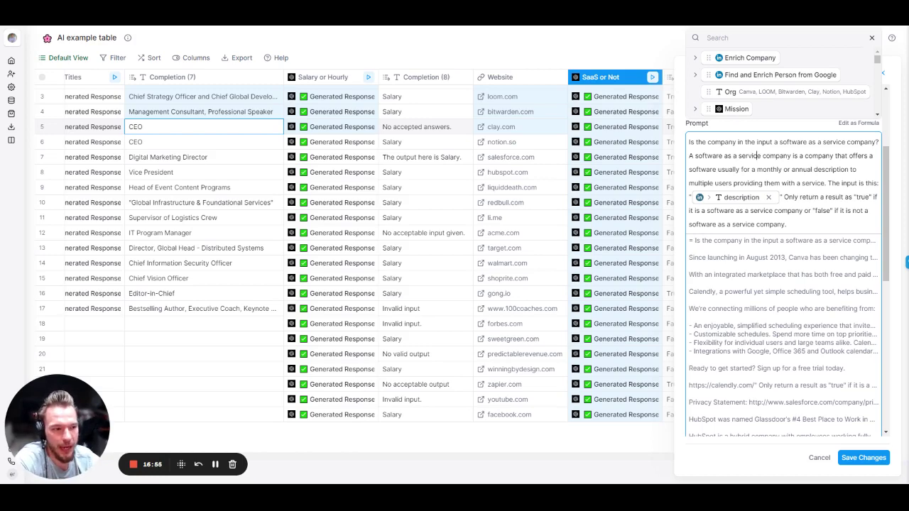
key("shift+Left")
key("shift+Left")
key("shift+Left")
key("shift+Left")
key("shift+Left")
key("shift+Left")
key("shift+Left")
key("shift+Left")
key("shift+Left")
key("shift+Left")
key("shift+Left")
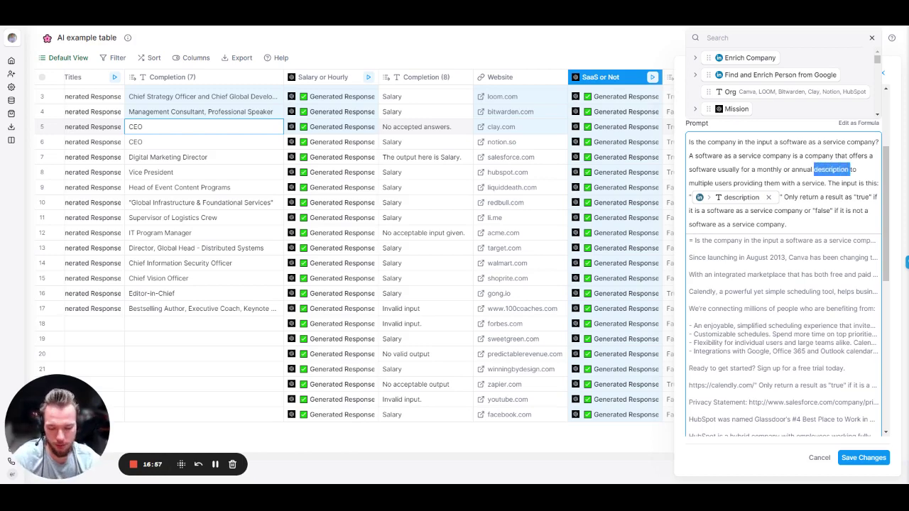
type("sub")
type("scripton")
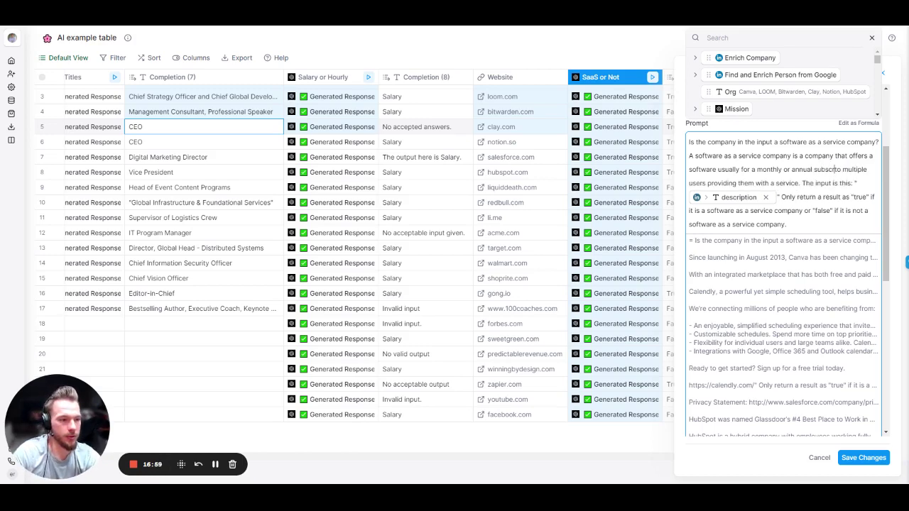
key("BackSpace")
key("BackSpace")
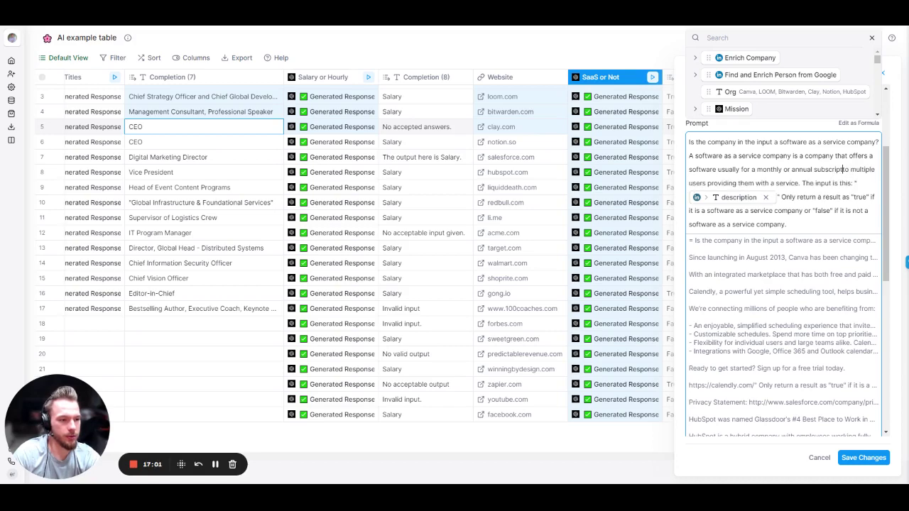
type("ion")
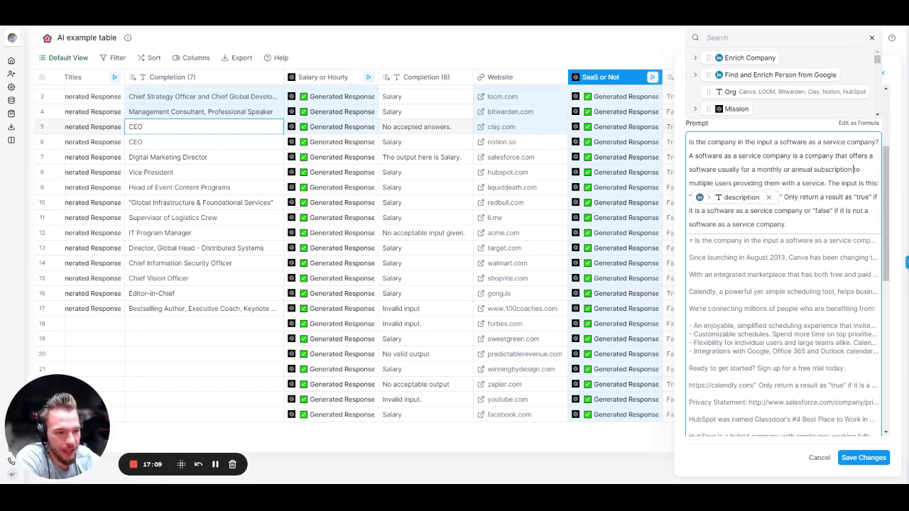
left_click(853, 169)
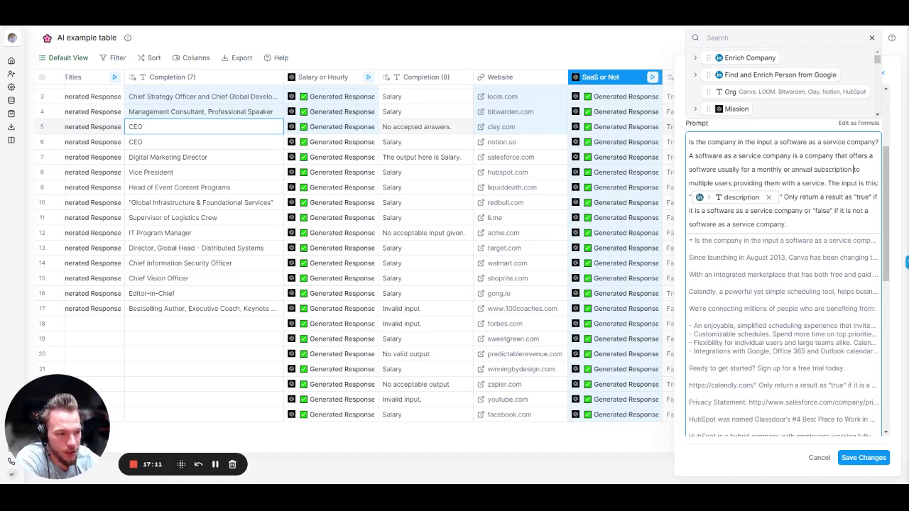
left_click(864, 458)
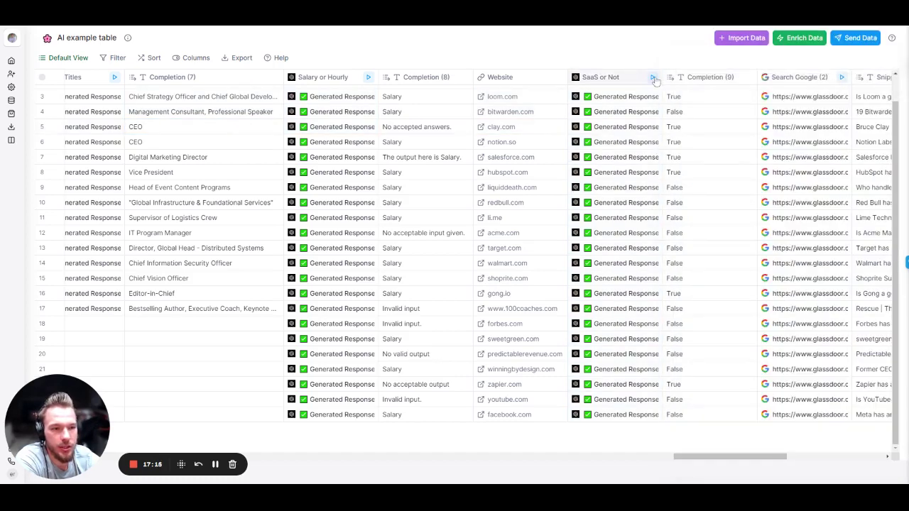
Drag the Website column to sit after Completion (9), beside the Glassdoor snippets and ratings.
scroll(519, 189, "right", 3)
scroll(519, 189, "up", 2)
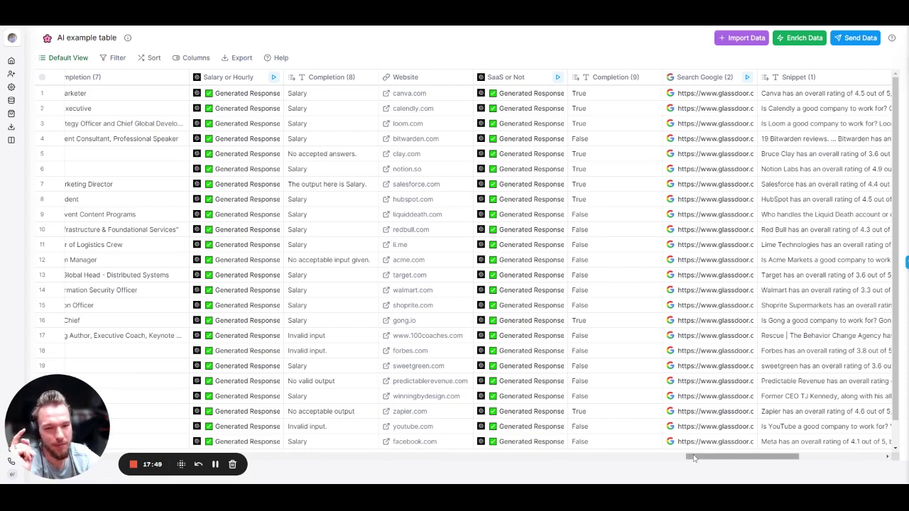
left_click_drag(423, 78, 585, 216)
scroll(547, 203, "right", 10)
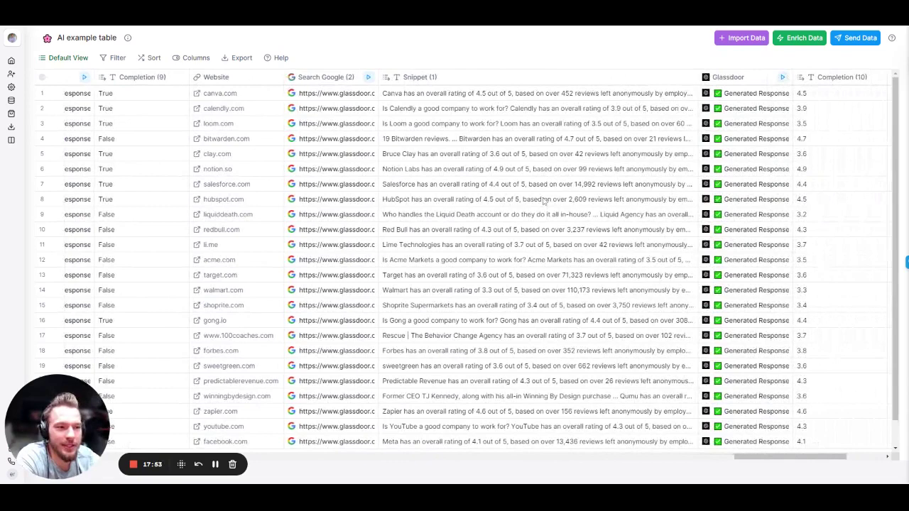
scroll(544, 202, "right", 4)
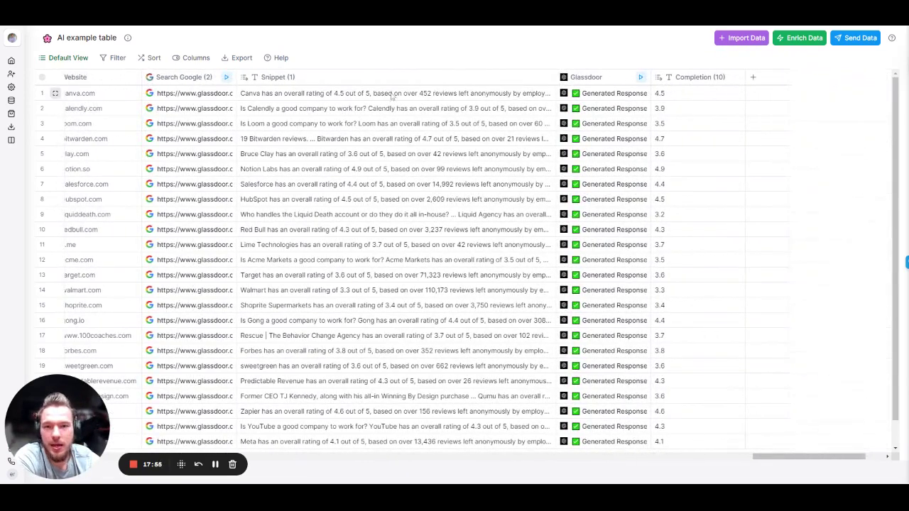
scroll(391, 96, "left", 3)
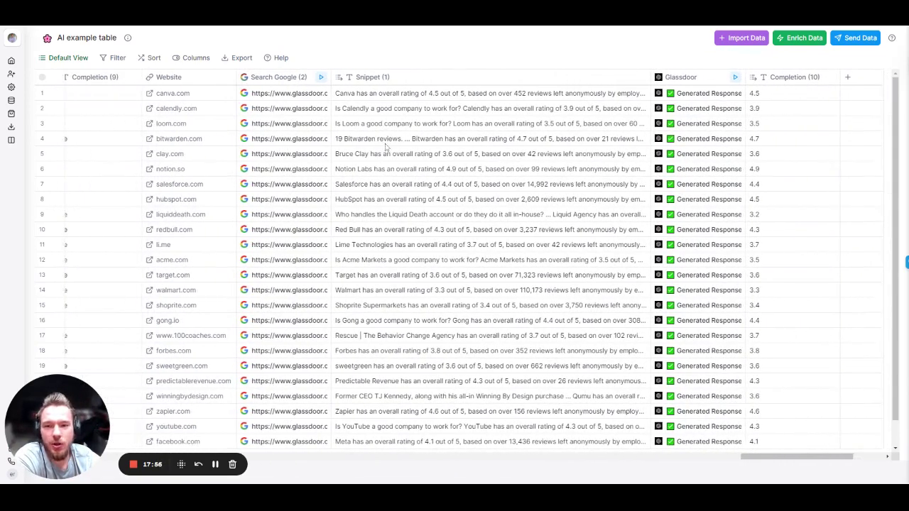
left_click(273, 84)
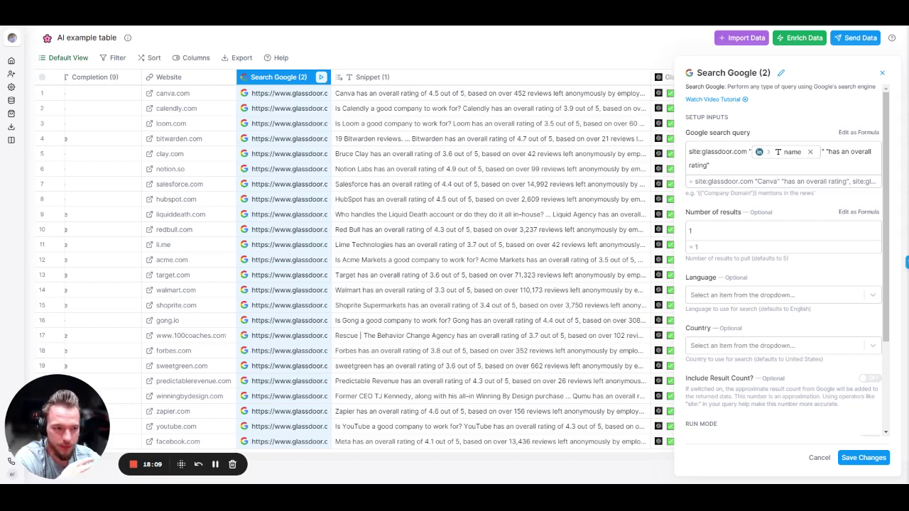
triple_click(781, 157)
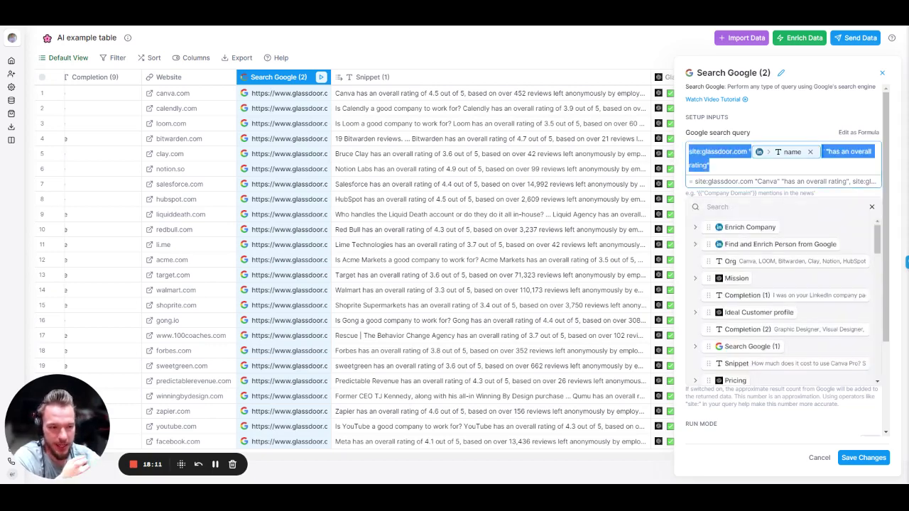
left_click(871, 207)
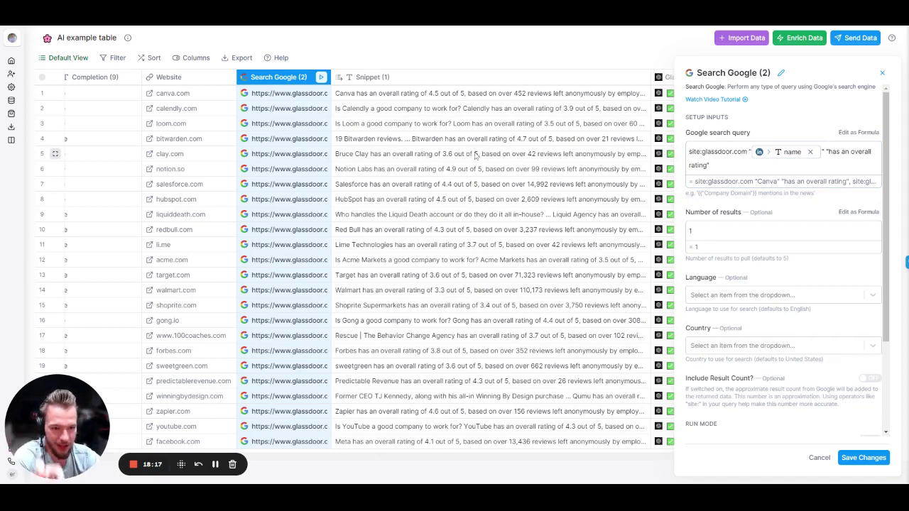
left_click(882, 73)
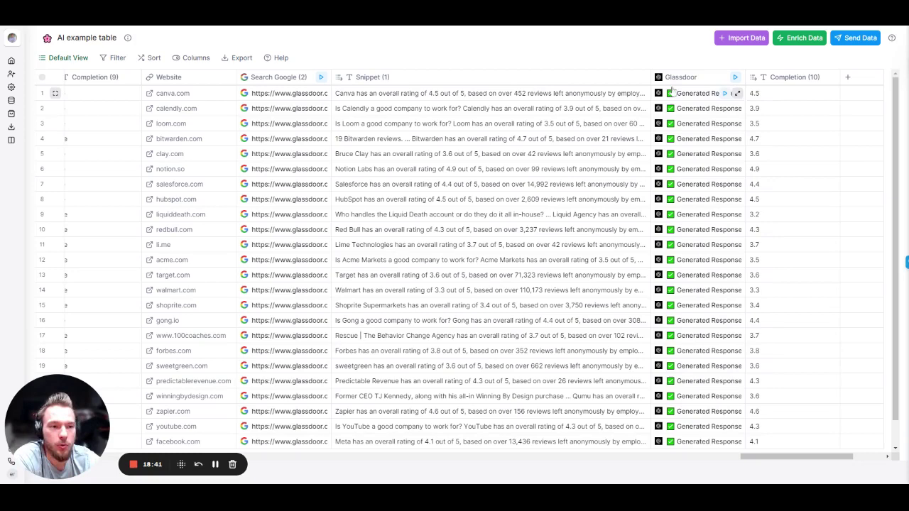
left_click(698, 83)
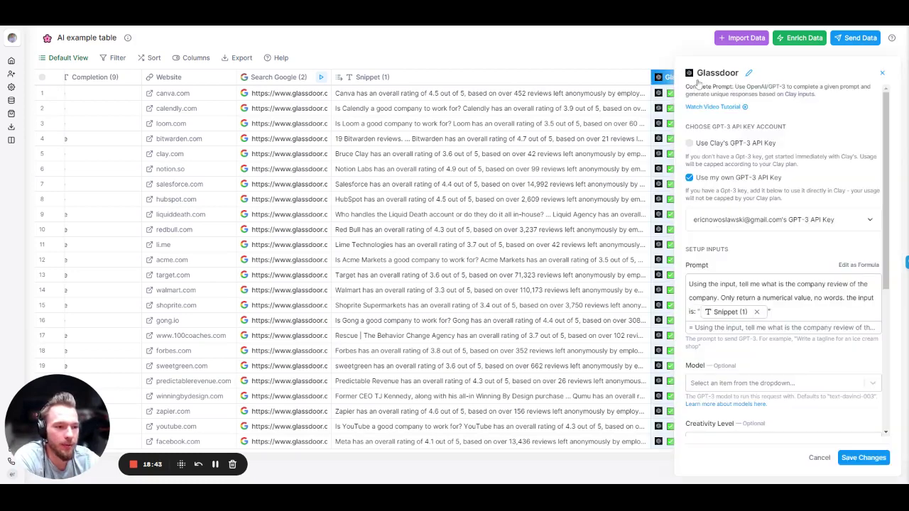
scroll(781, 263, "down", 2)
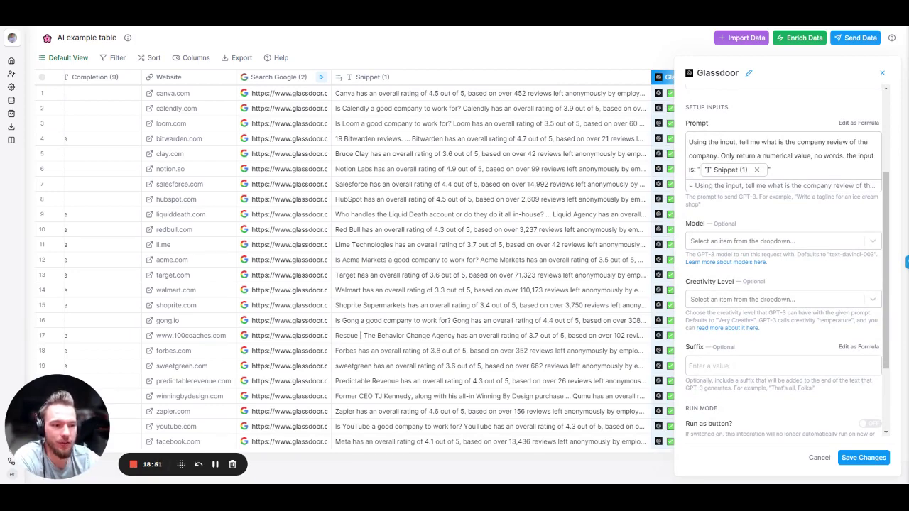
left_click(878, 74)
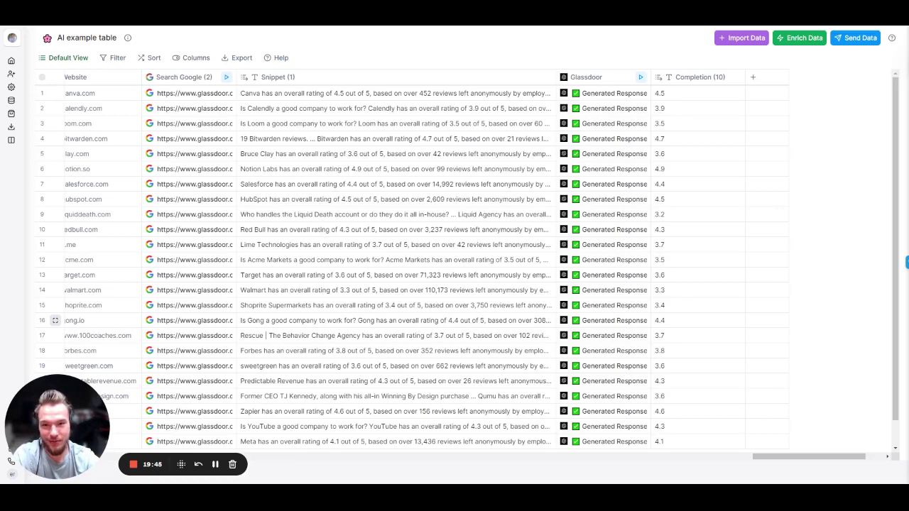
scroll(388, 323, "down", 2)
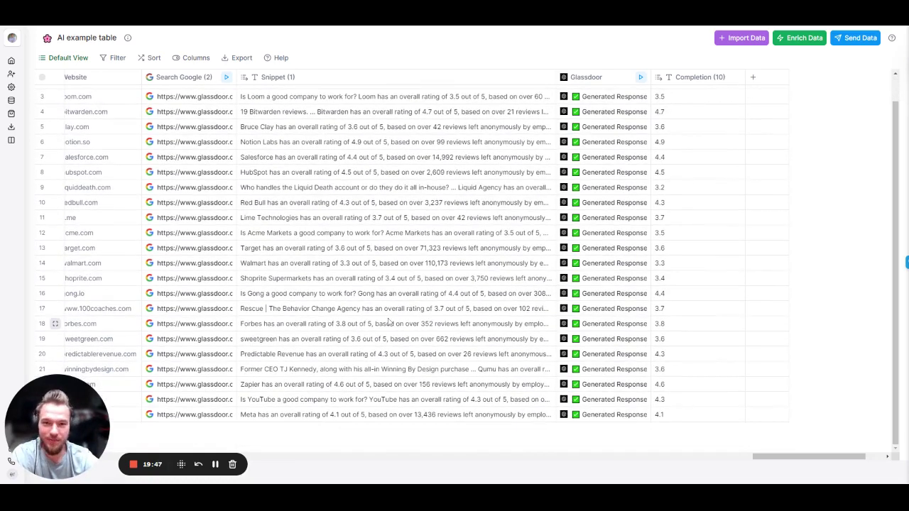